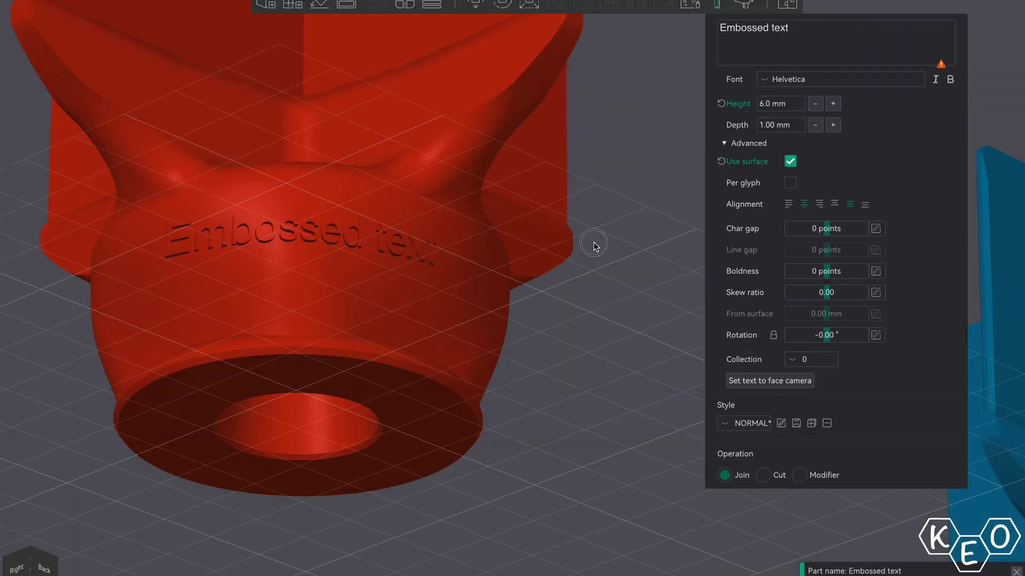
Orbit the view to inspect the 6.0 mm text wrapped around the cutter's curved side
{"action": "left_click_drag", "start_coordinate": [590, 245], "coordinate": [648, 230]}
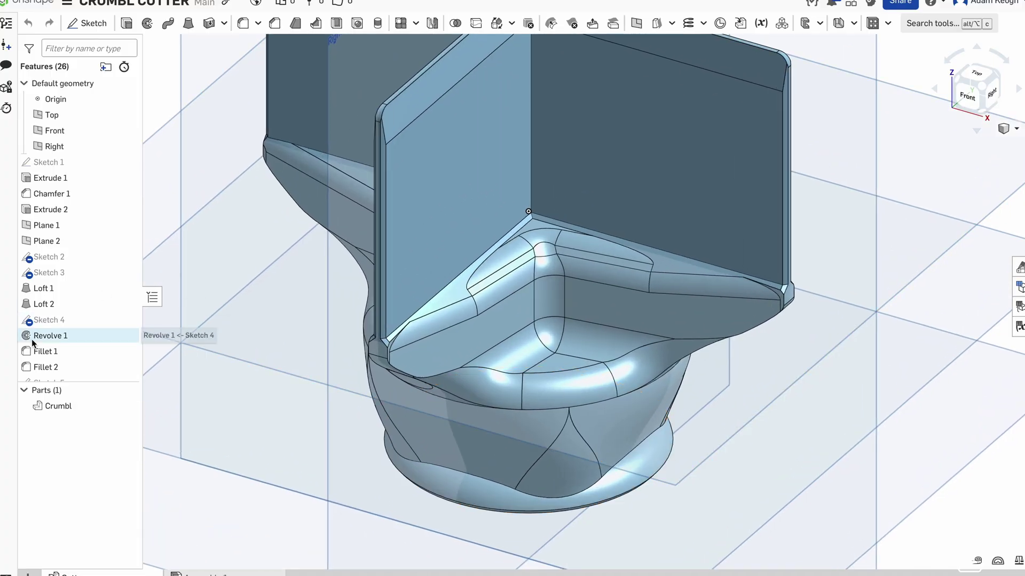
Place the word 'text' in Sketch 4, close the sketch and start an Extrude
{"action": "double_click", "coordinate": [54, 320]}
{"action": "left_click", "coordinate": [326, 23]}
{"action": "left_click", "coordinate": [488, 431]}
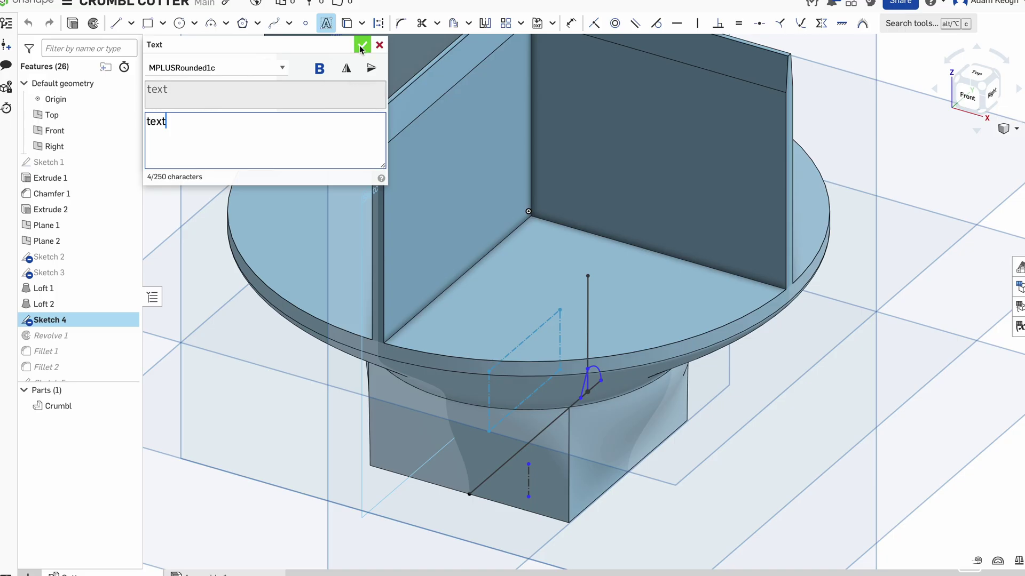
{"action": "left_click", "coordinate": [406, 24]}
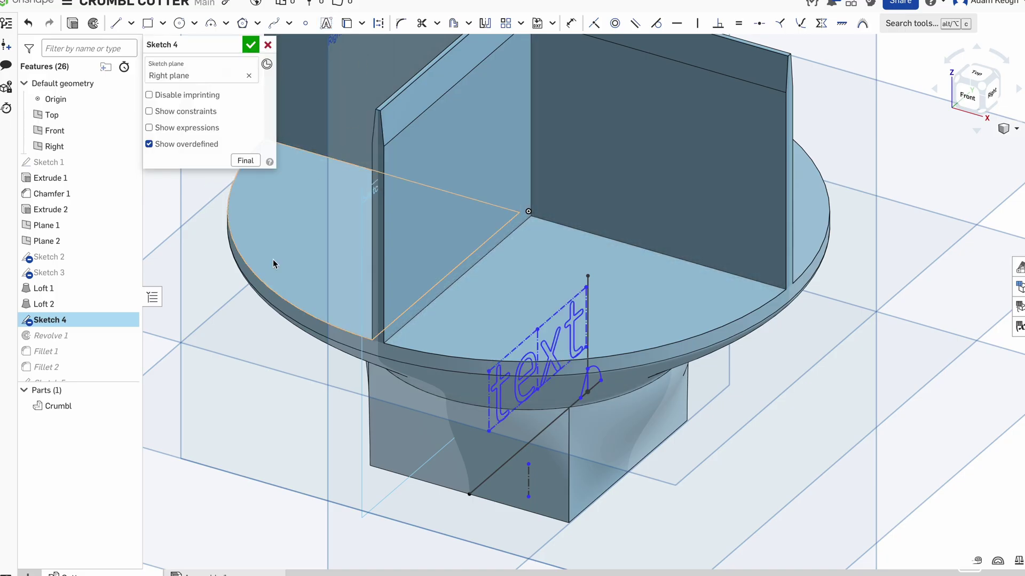
{"action": "key", "text": "shift+e"}
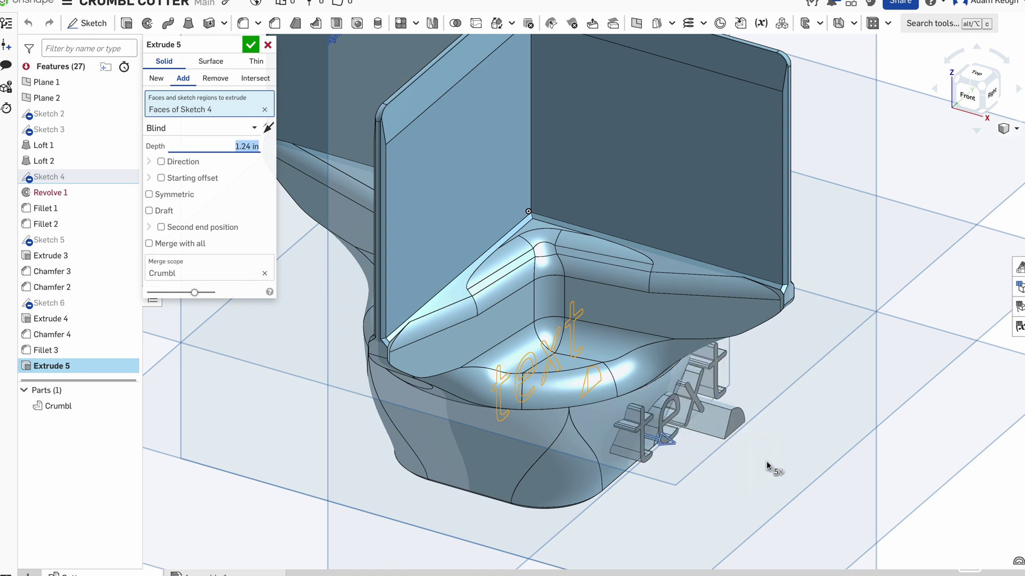
Rotate the model toward a side view to check the 2.09 in extruded letters
{"action": "left_click", "coordinate": [936, 89]}
{"action": "left_click", "coordinate": [935, 89]}
{"action": "left_click", "coordinate": [934, 87]}
{"action": "left_click", "coordinate": [933, 87]}
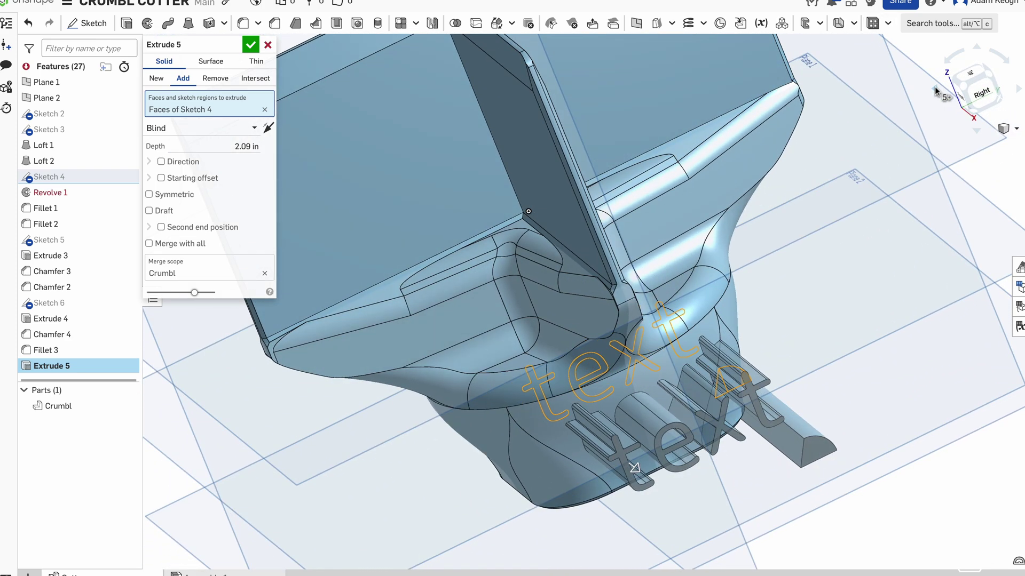
{"action": "left_click", "coordinate": [934, 87]}
{"action": "left_click", "coordinate": [934, 86]}
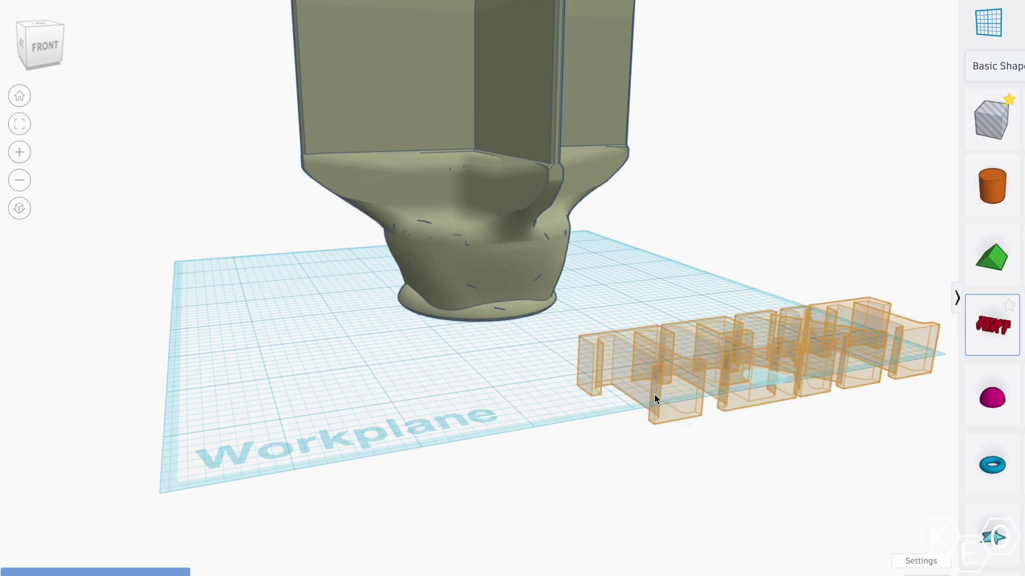
Drop a Text shape on the workplane and change its wording to 'What Do?'
{"action": "left_click", "coordinate": [600, 498]}
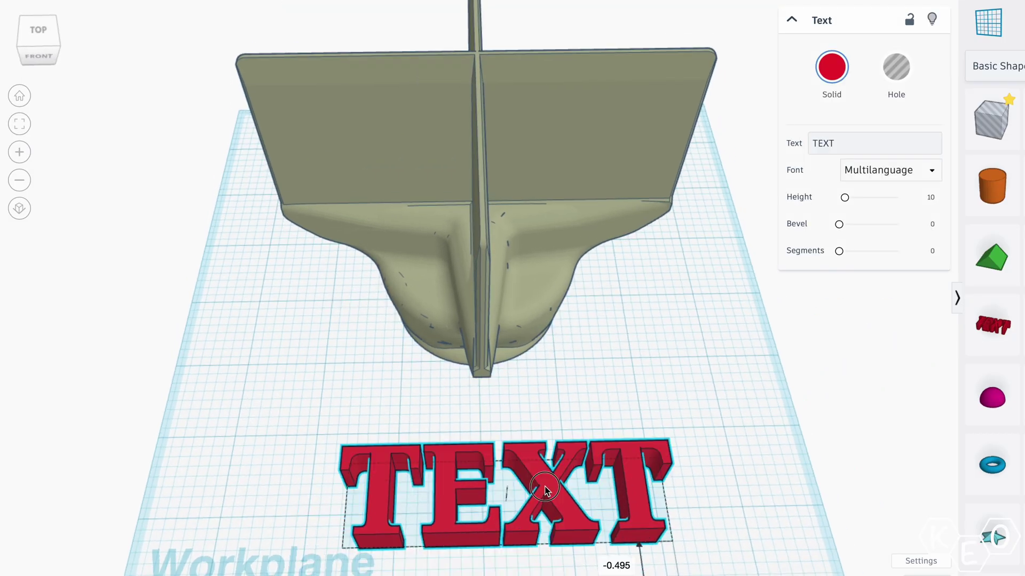
{"action": "left_click", "coordinate": [875, 143]}
{"action": "type", "text": "What Do?"}
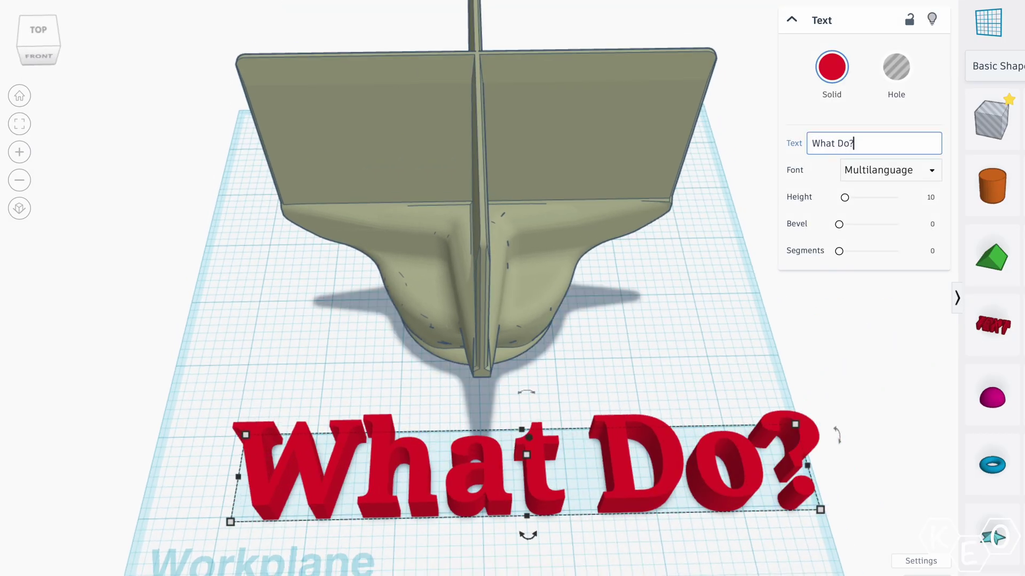
Shrink the 'What Do?' text and move it back against the cutter's base
{"action": "left_click_drag", "start_coordinate": [820, 509], "coordinate": [590, 448]}
{"action": "scroll", "coordinate": [545, 499], "scroll_direction": "up", "scroll_amount": 10}
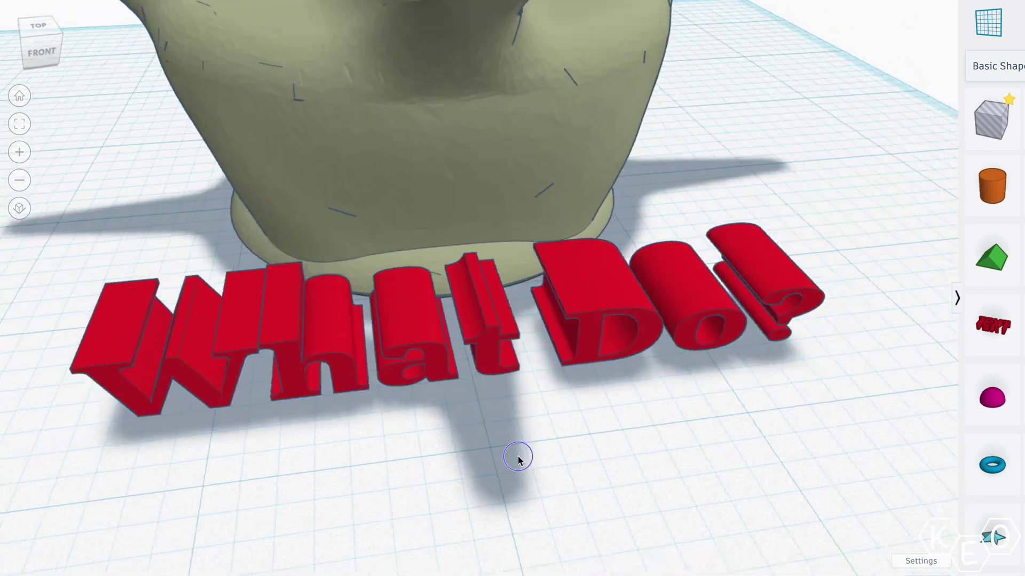
{"action": "left_click", "coordinate": [223, 304]}
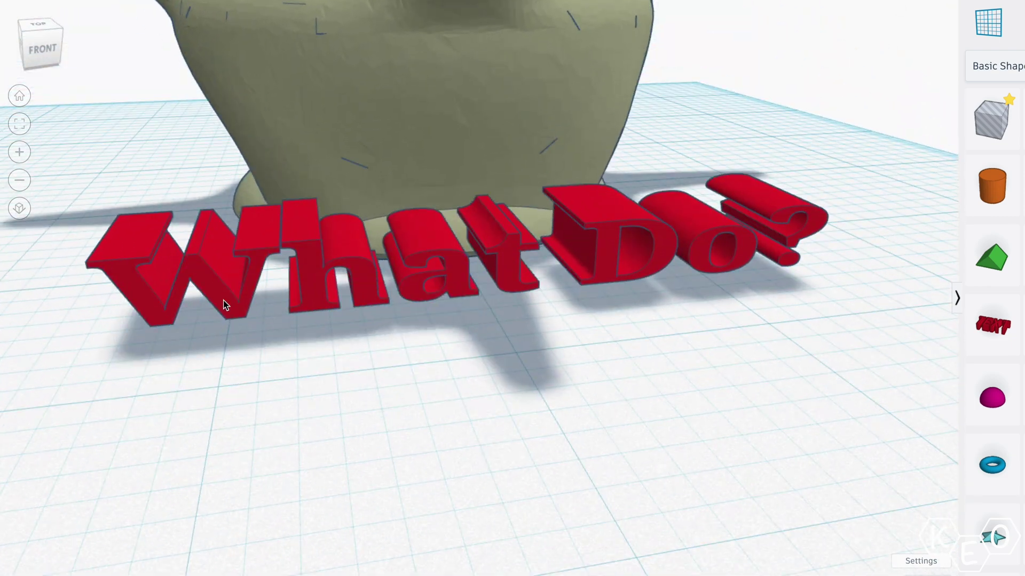
{"action": "left_click_drag", "start_coordinate": [223, 304], "coordinate": [769, 311]}
{"action": "scroll", "coordinate": [505, 305], "scroll_direction": "up", "scroll_amount": 5}
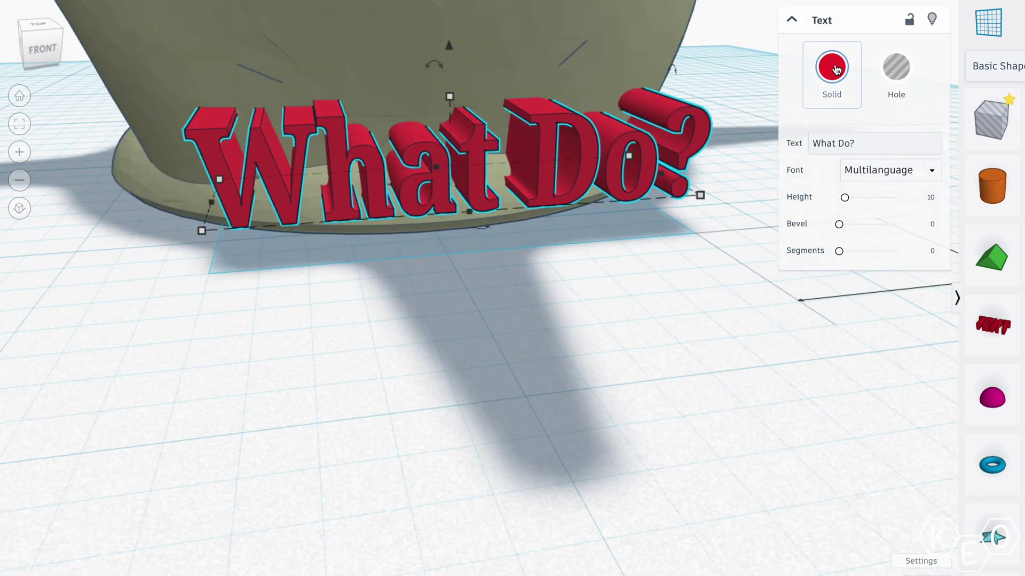
Set char gap 32, boldness 46 and skew 0.31, and rotate the text to -12.86°
{"action": "left_click", "coordinate": [577, 250]}
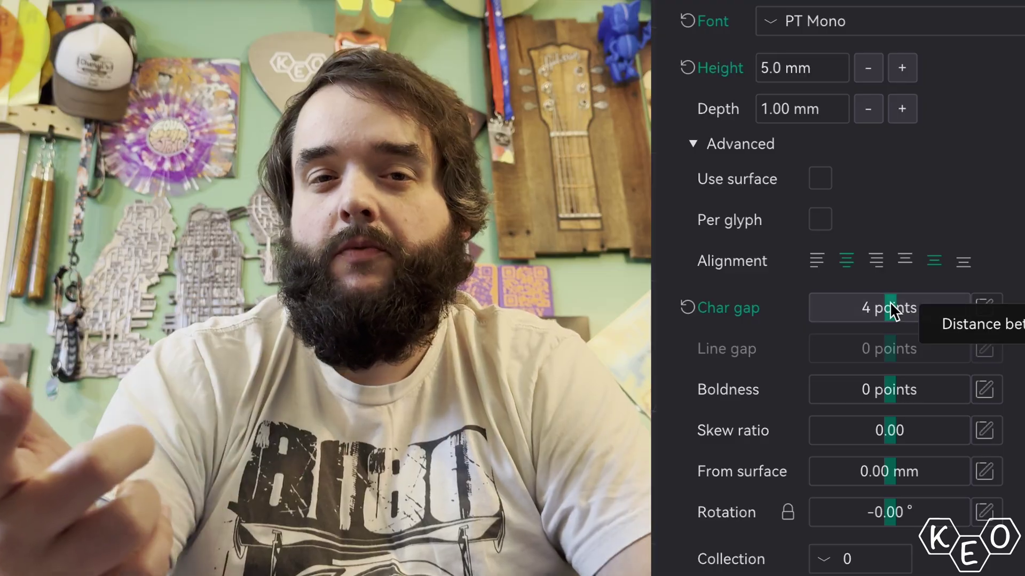
{"action": "mouse_move", "coordinate": [889, 304]}
{"action": "left_mouse_down"}
{"action": "mouse_move", "coordinate": [914, 311]}
{"action": "mouse_move", "coordinate": [886, 303]}
{"action": "mouse_move", "coordinate": [897, 305]}
{"action": "left_mouse_up"}
{"action": "left_click_drag", "start_coordinate": [889, 389], "coordinate": [863, 434]}
{"action": "left_click", "coordinate": [889, 429]}
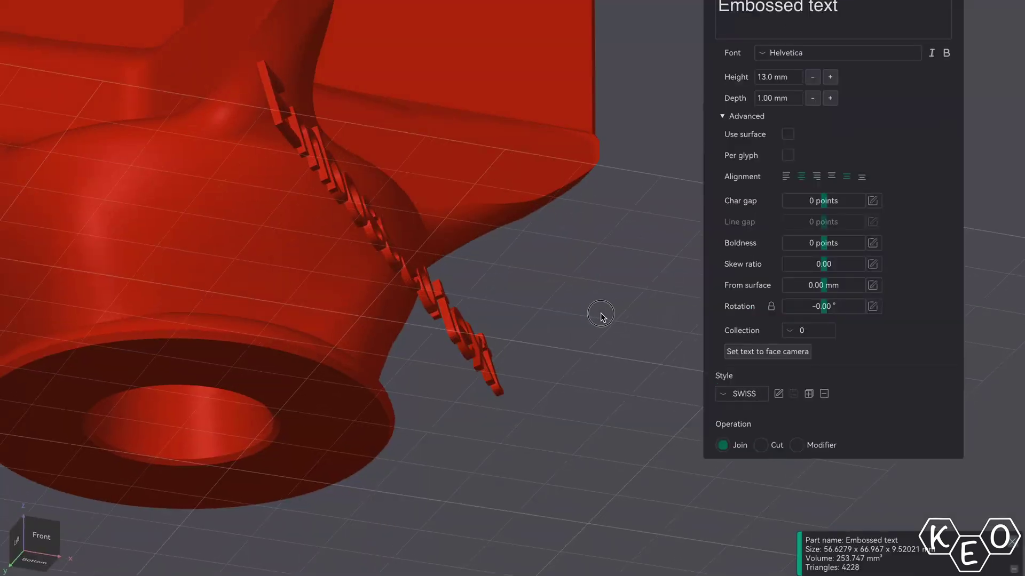
{"action": "left_click_drag", "start_coordinate": [600, 315], "coordinate": [595, 330]}
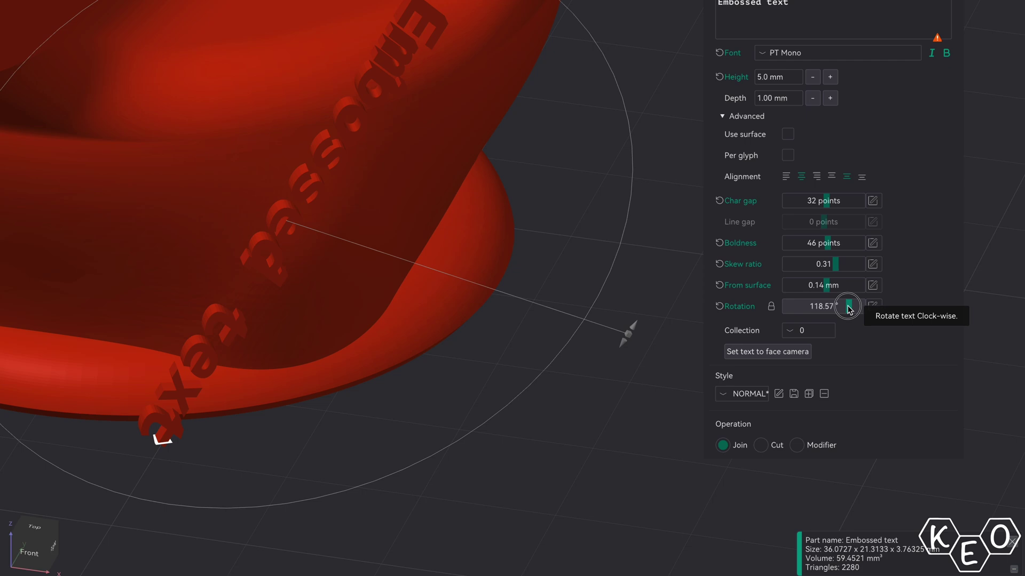
{"action": "left_click_drag", "start_coordinate": [847, 305], "coordinate": [822, 310]}
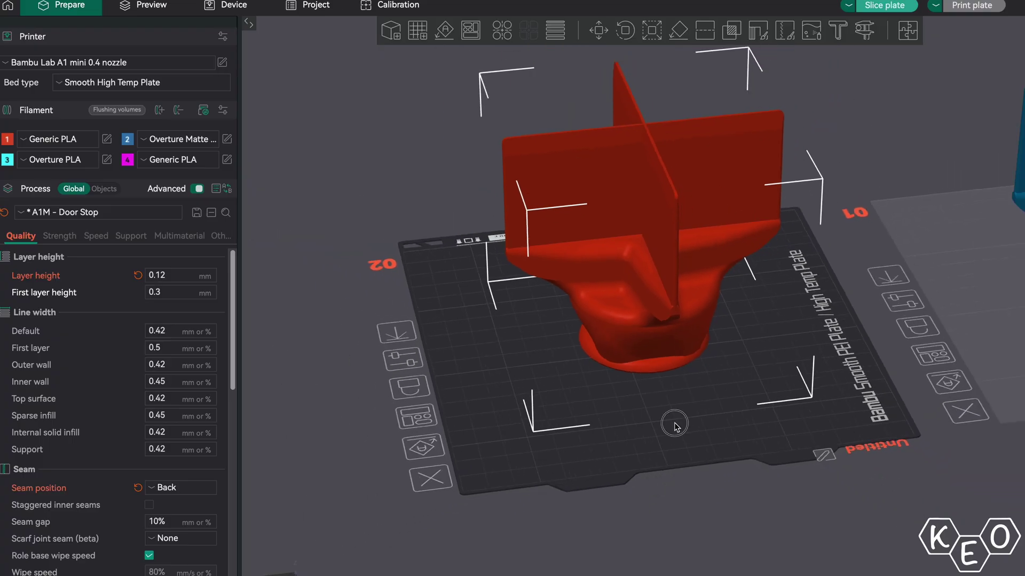
Orbit and zoom in on the new 13 mm Helvetica Embossed text on the cutter's side
{"action": "left_click_drag", "start_coordinate": [674, 426], "coordinate": [658, 423]}
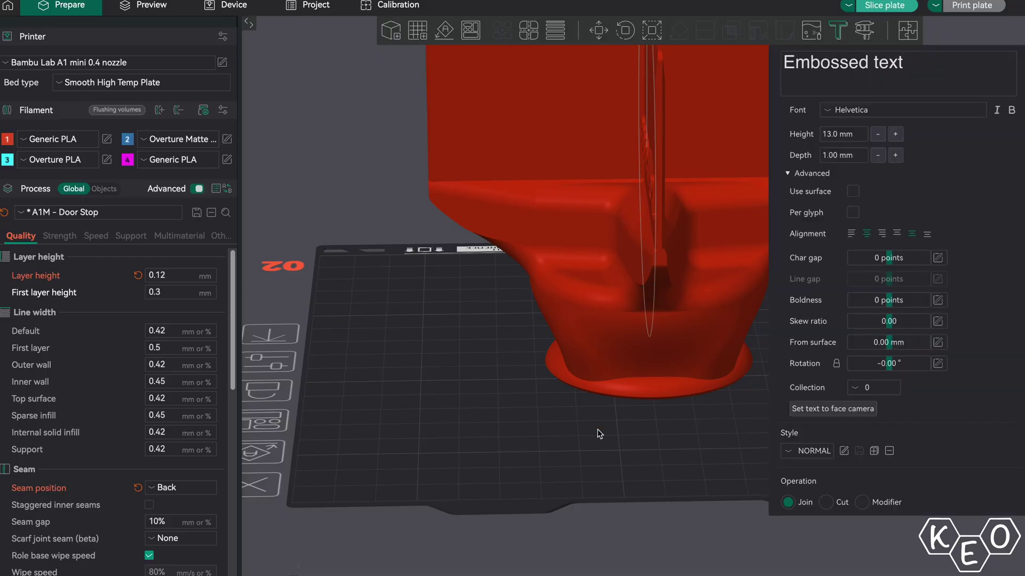
{"action": "left_click_drag", "start_coordinate": [596, 431], "coordinate": [601, 308]}
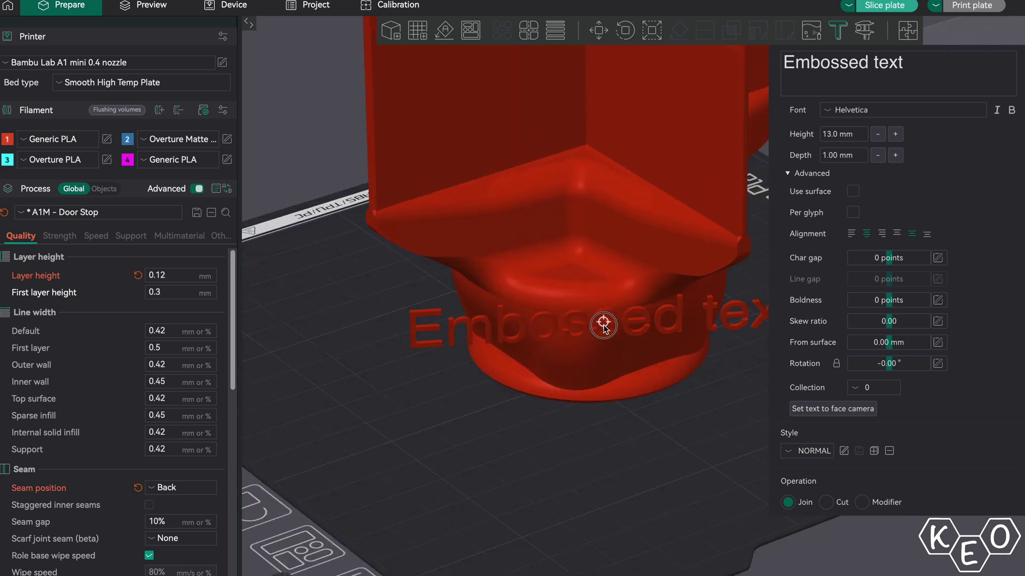
{"action": "scroll", "coordinate": [573, 346], "scroll_direction": "up", "scroll_amount": 3}
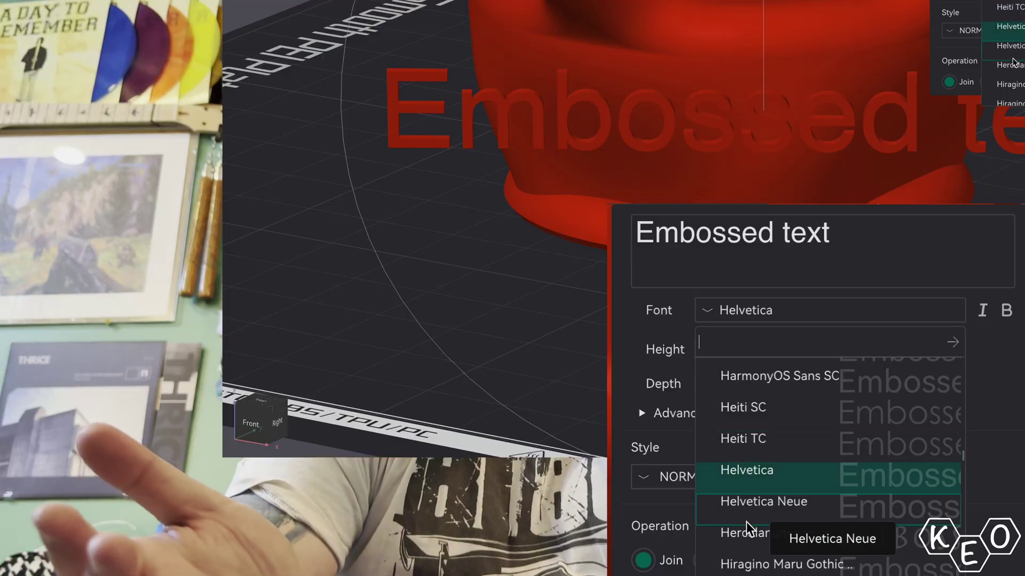
Browse the font list for the embossed text, settling on Helvetica
{"action": "left_click", "coordinate": [746, 517]}
{"action": "left_click", "coordinate": [786, 310]}
{"action": "scroll", "coordinate": [772, 506], "scroll_direction": "down", "scroll_amount": 15}
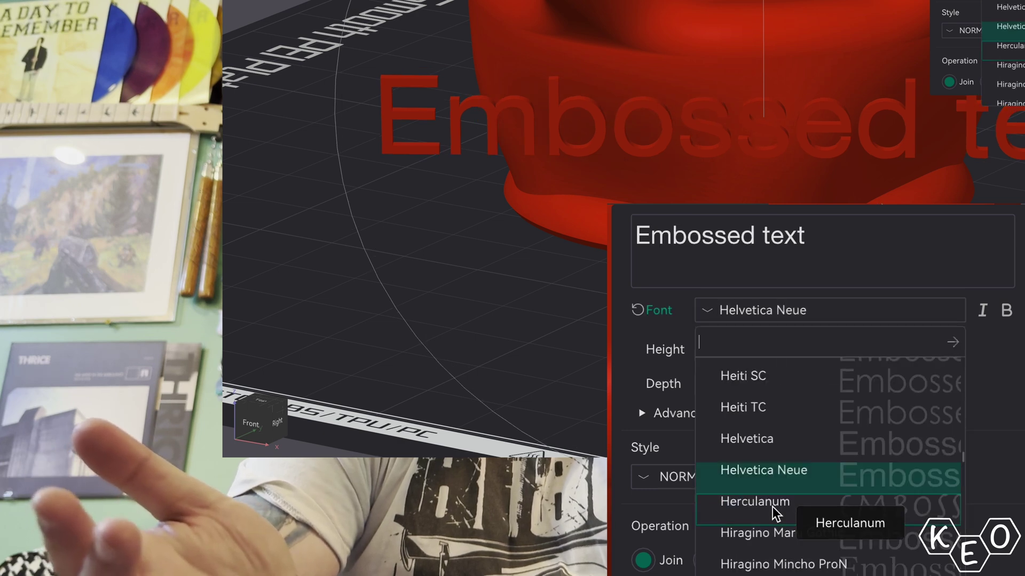
{"action": "scroll", "coordinate": [772, 507], "scroll_direction": "down", "scroll_amount": 5}
{"action": "left_click", "coordinate": [771, 507]}
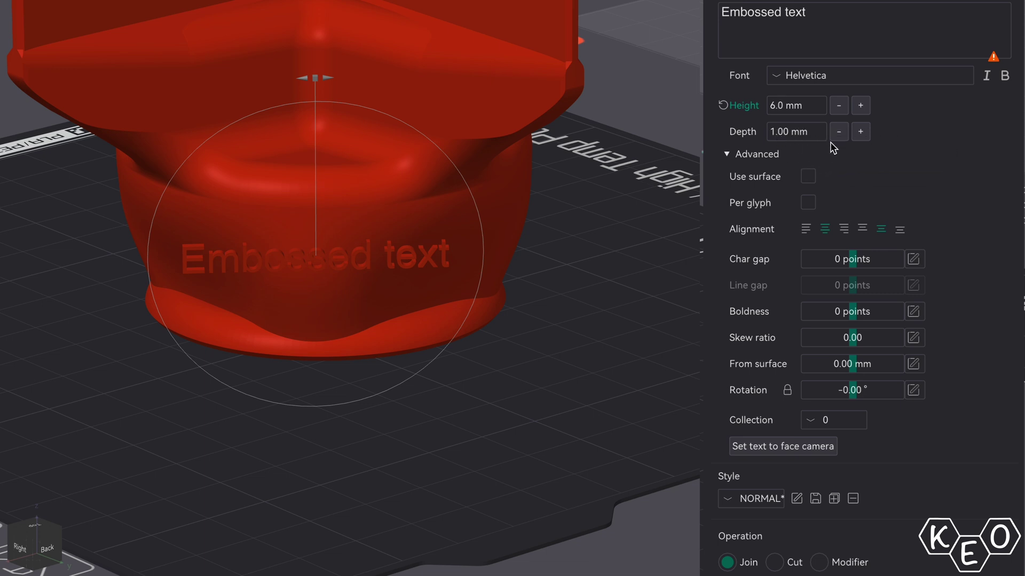
Change the text depth to 4 and enable Use surface so it wraps the curved base
{"action": "left_click", "coordinate": [783, 138]}
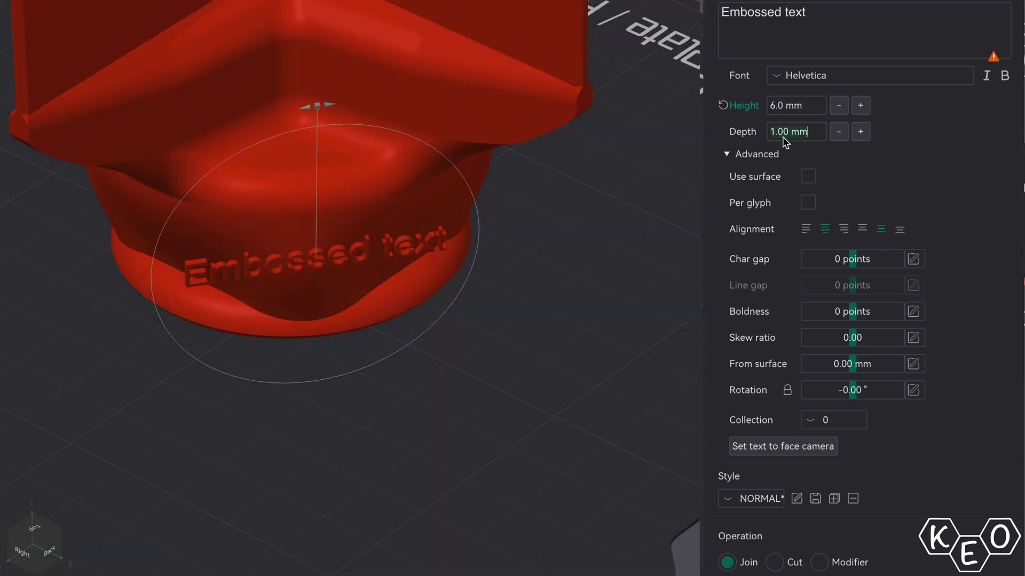
{"action": "type", "text": "4"}
{"action": "key", "text": "Return"}
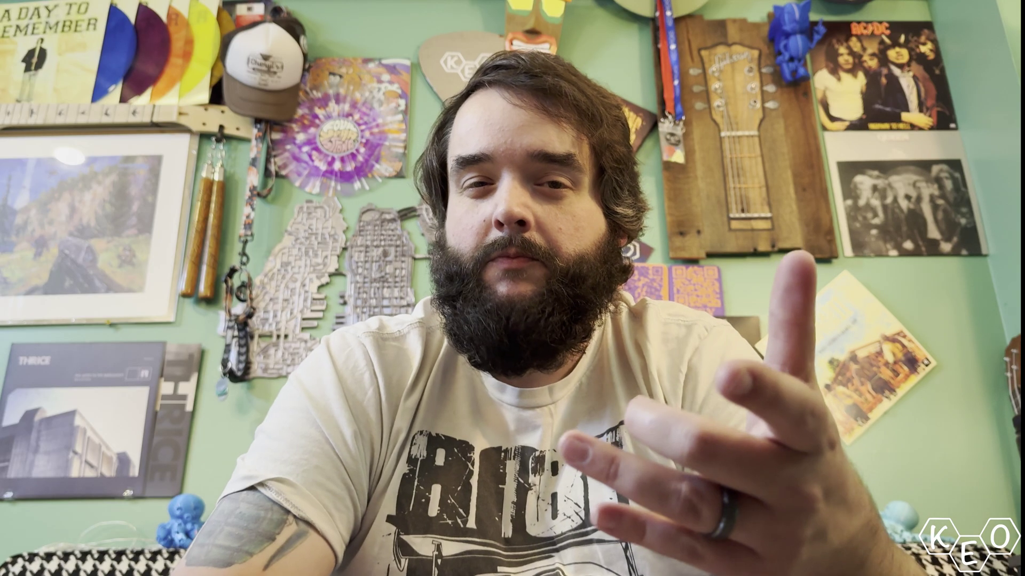
{"action": "left_click", "coordinate": [808, 176]}
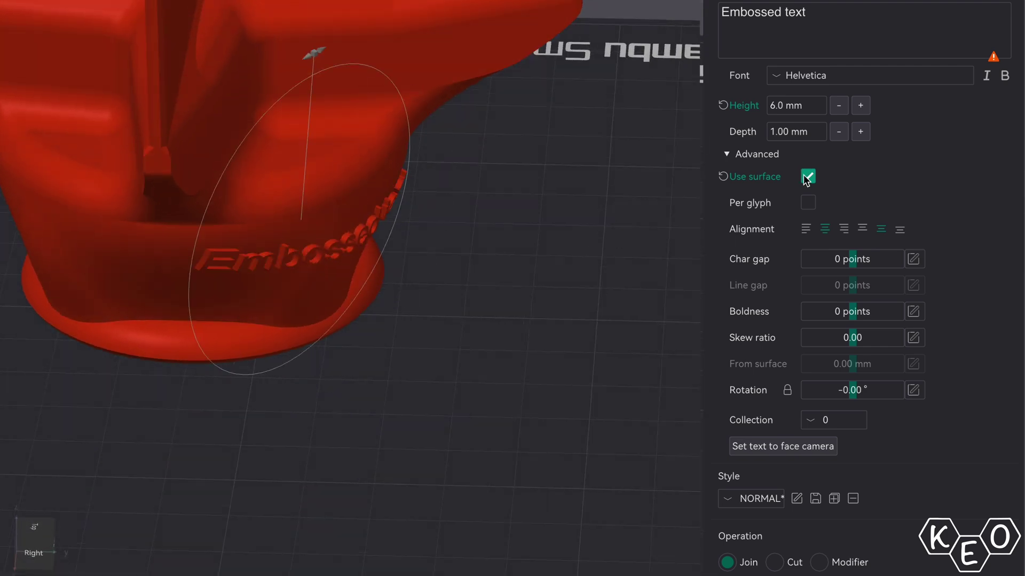
Toggle Use surface off and back on to compare, then enable Per glyph
{"action": "left_click", "coordinate": [806, 178]}
{"action": "left_click", "coordinate": [806, 177]}
{"action": "left_click", "coordinate": [806, 177]}
{"action": "key", "text": "z"}
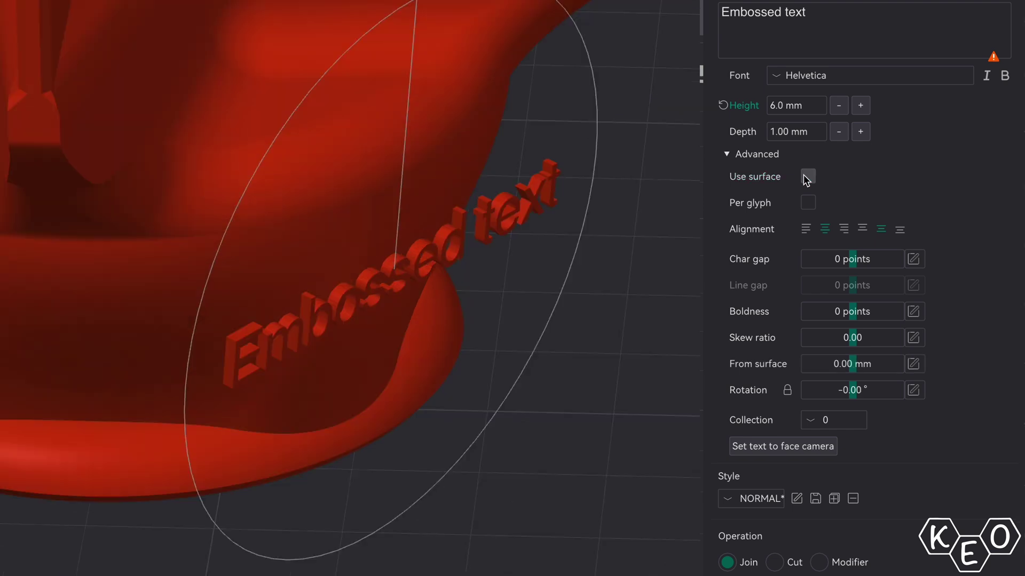
{"action": "left_click", "coordinate": [806, 178]}
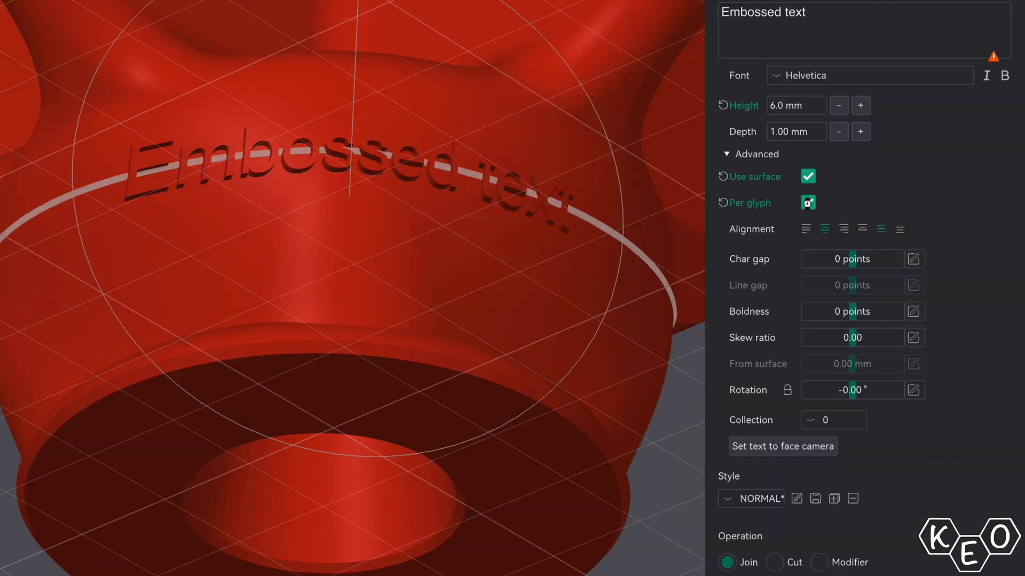
{"action": "left_click", "coordinate": [807, 202]}
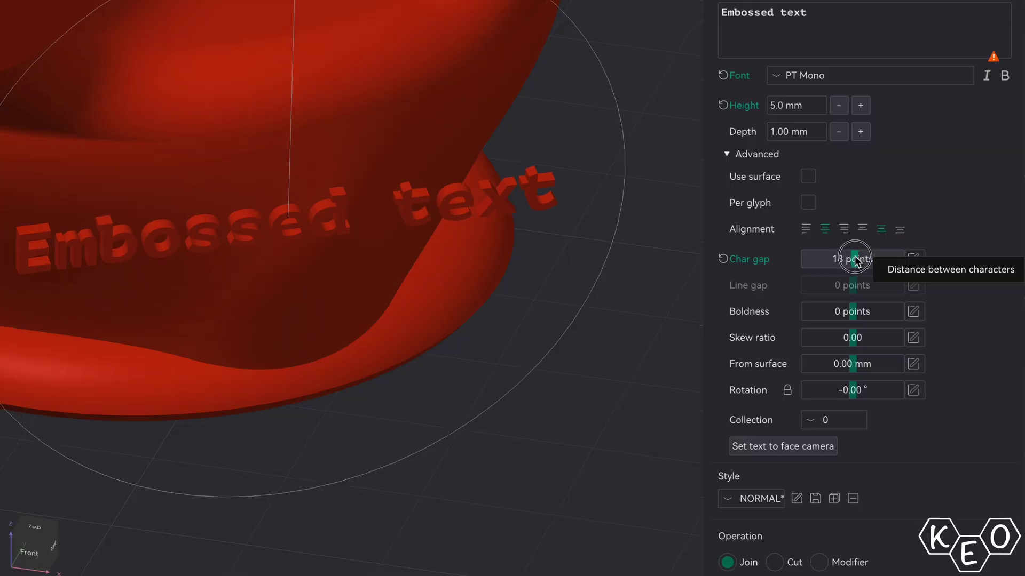
Widen the character gap to 32 and slant the letters with a 0.31 skew
{"action": "mouse_move", "coordinate": [855, 260]}
{"action": "left_mouse_down"}
{"action": "mouse_move", "coordinate": [870, 258]}
{"action": "mouse_move", "coordinate": [851, 256]}
{"action": "mouse_move", "coordinate": [857, 262]}
{"action": "left_mouse_up"}
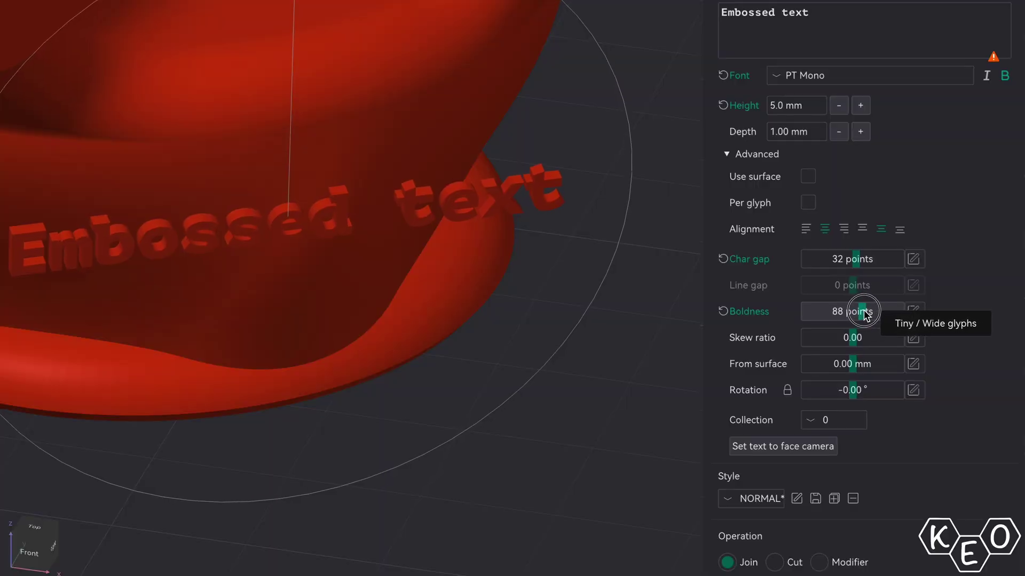
{"action": "left_click", "coordinate": [853, 341]}
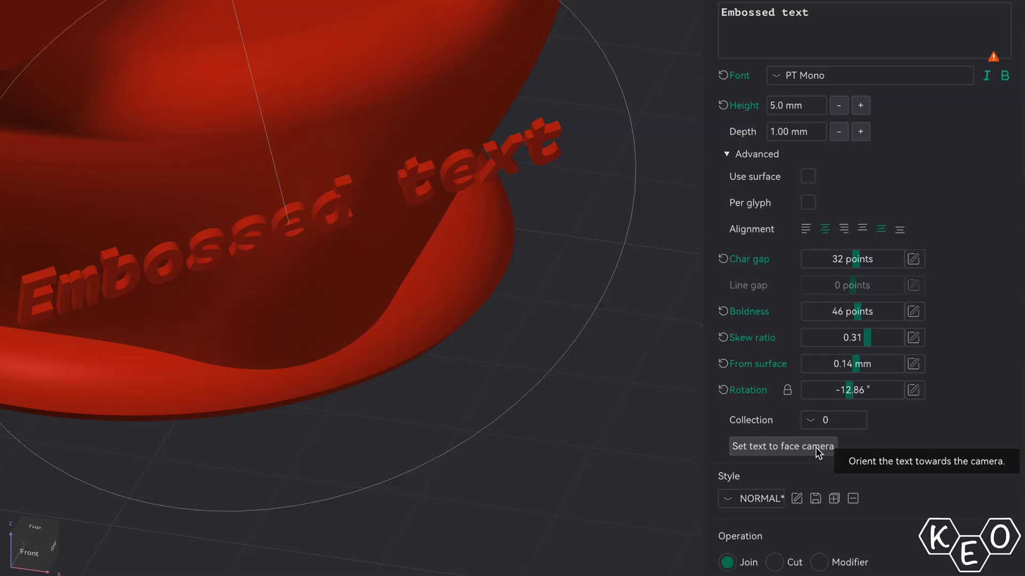
Turn the embossed text to face the current view, seated flush at 0.00 mm offset
{"action": "left_click", "coordinate": [816, 447]}
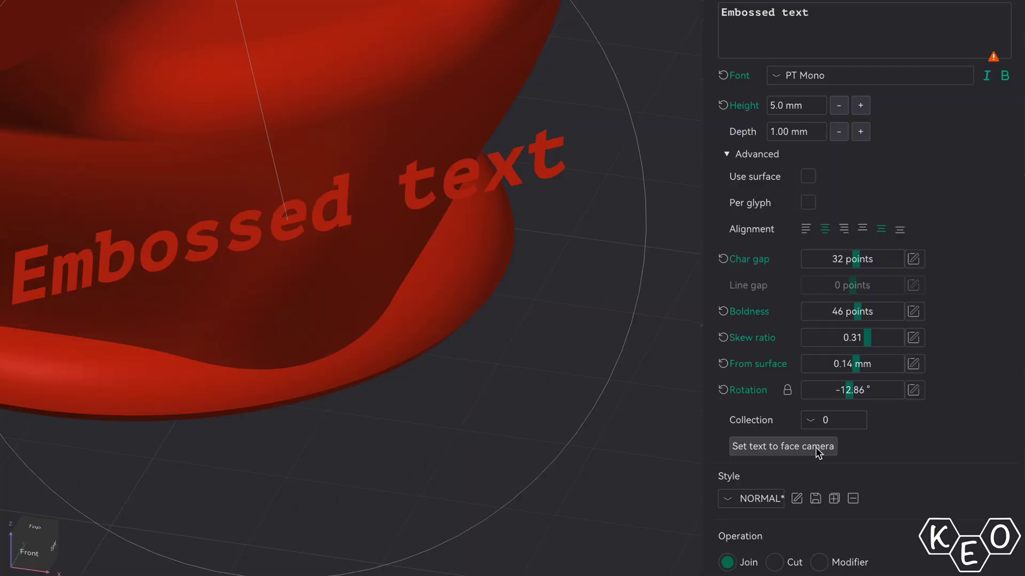
{"action": "left_click_drag", "start_coordinate": [616, 349], "coordinate": [630, 339]}
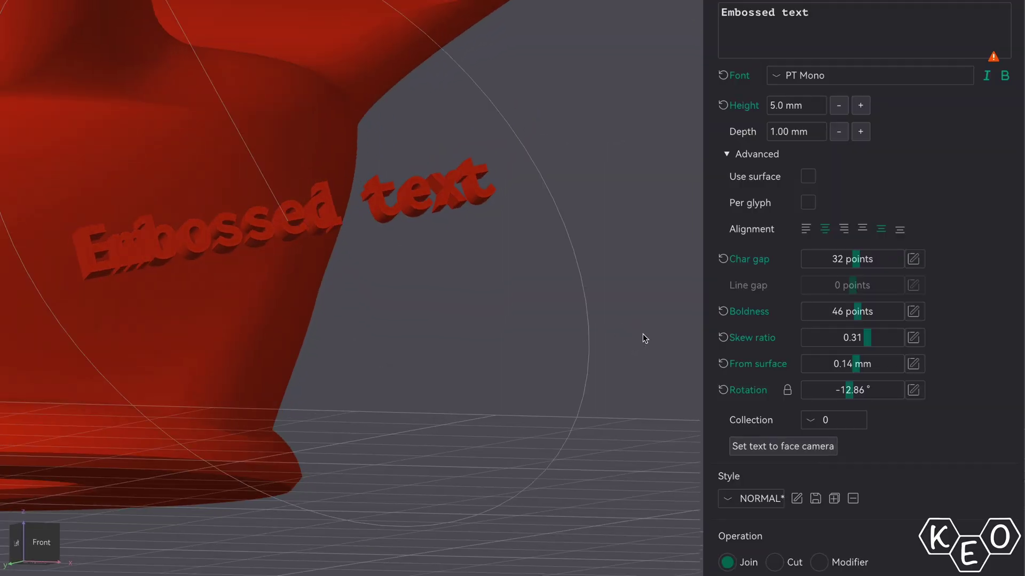
{"action": "left_click", "coordinate": [778, 448]}
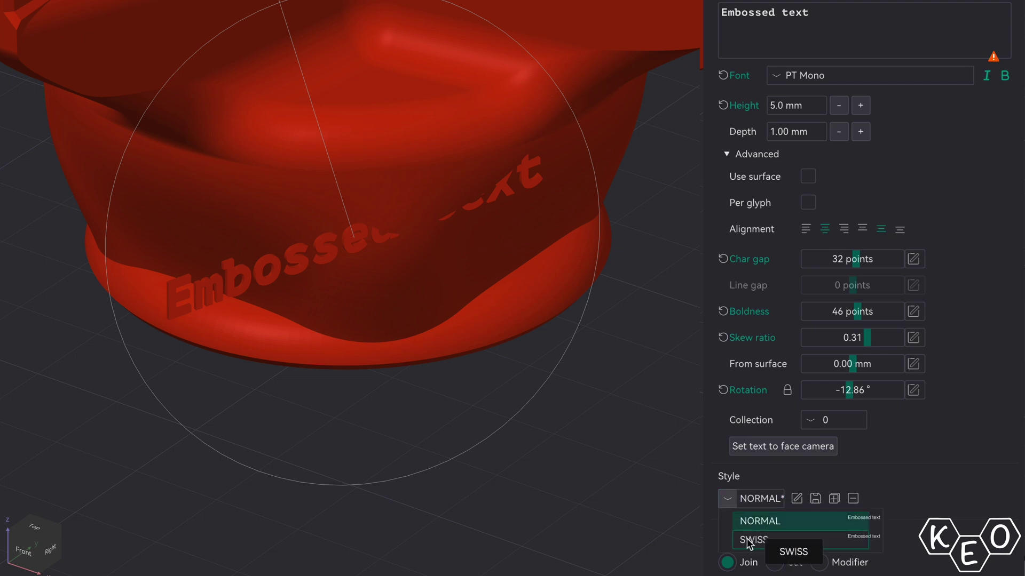
Swap the text style to SWISS, discard the custom changes, then reselect NORMAL
{"action": "left_click", "coordinate": [749, 541]}
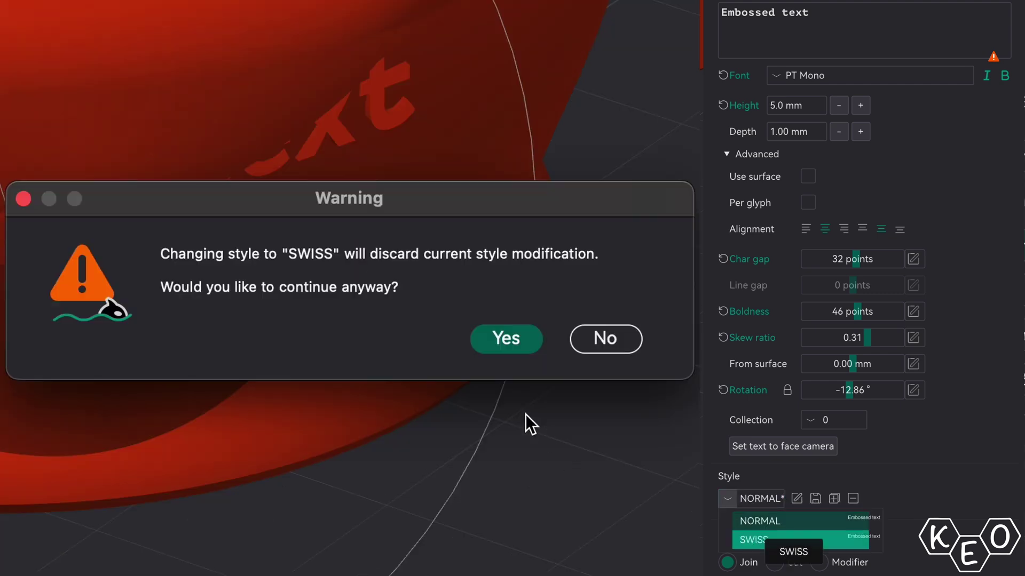
{"action": "left_click", "coordinate": [507, 337]}
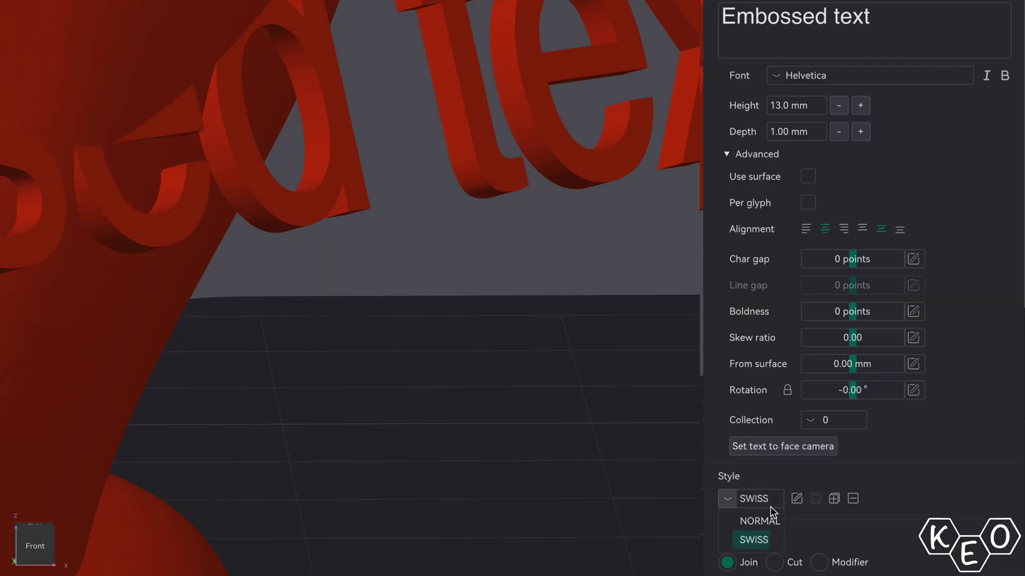
{"action": "left_click", "coordinate": [764, 522]}
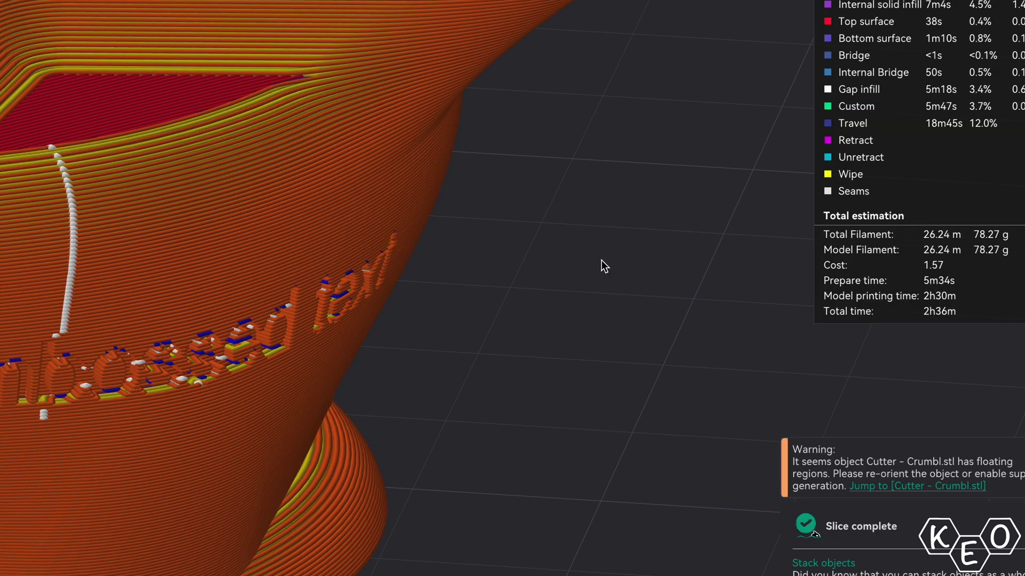
Orbit and zoom the sliced preview to inspect the embossed text toolpaths
{"action": "mouse_move", "coordinate": [600, 260]}
{"action": "left_mouse_down"}
{"action": "mouse_move", "coordinate": [604, 246]}
{"action": "mouse_move", "coordinate": [595, 263]}
{"action": "left_mouse_up"}
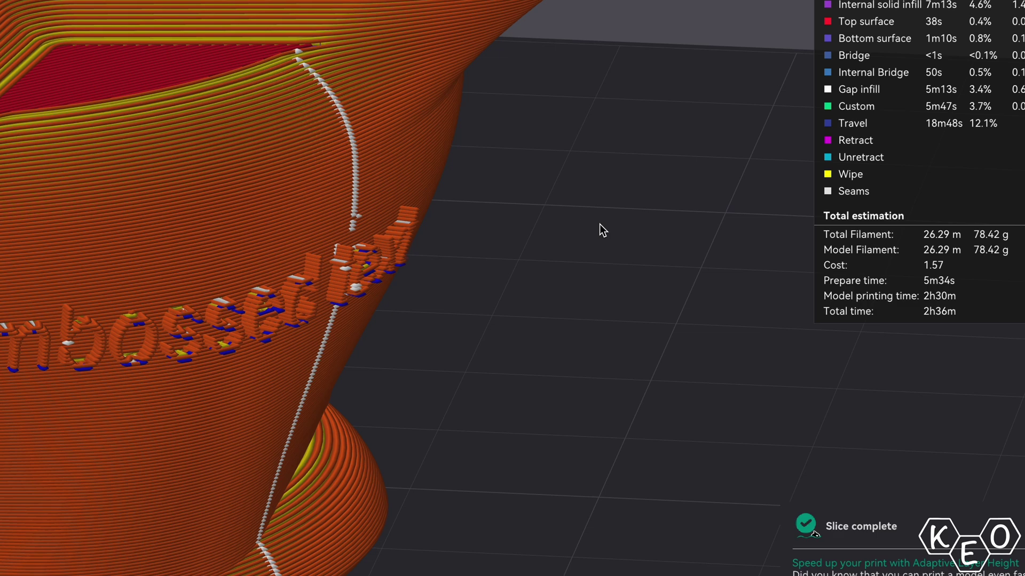
{"action": "mouse_move", "coordinate": [599, 224]}
{"action": "left_mouse_down"}
{"action": "mouse_move", "coordinate": [594, 213]}
{"action": "mouse_move", "coordinate": [598, 226]}
{"action": "left_mouse_up"}
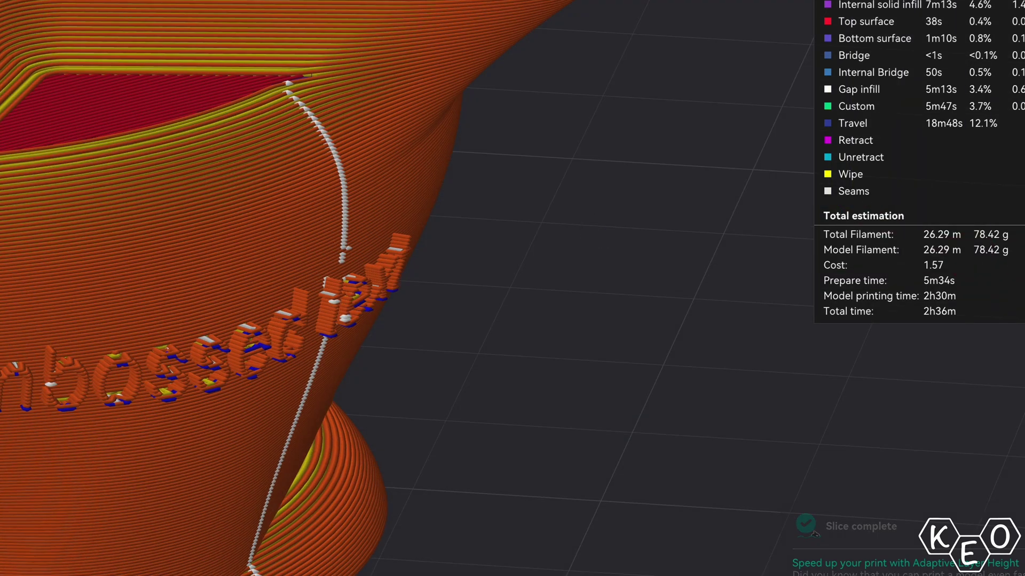